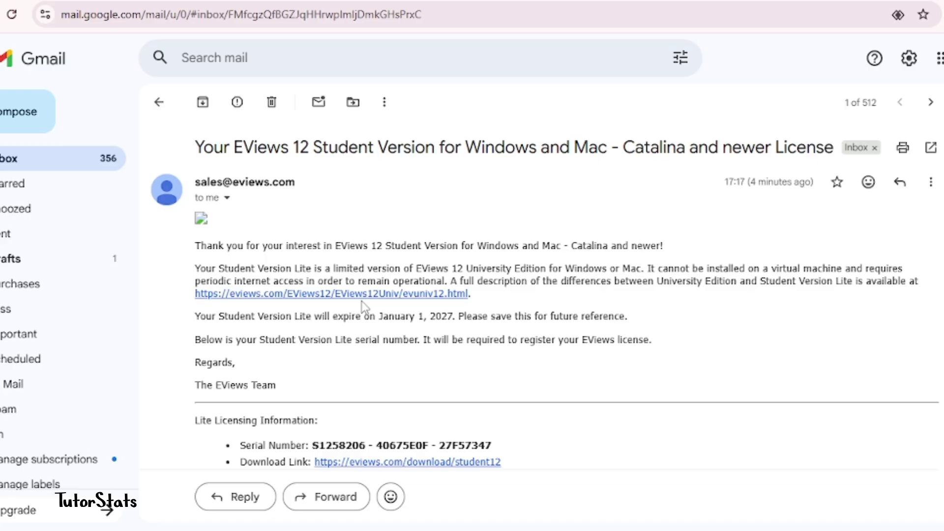
Step: Download the 64-bit EViews 12 Student Version Windows installer and check the downloads list
scroll(363, 306, down, 2)
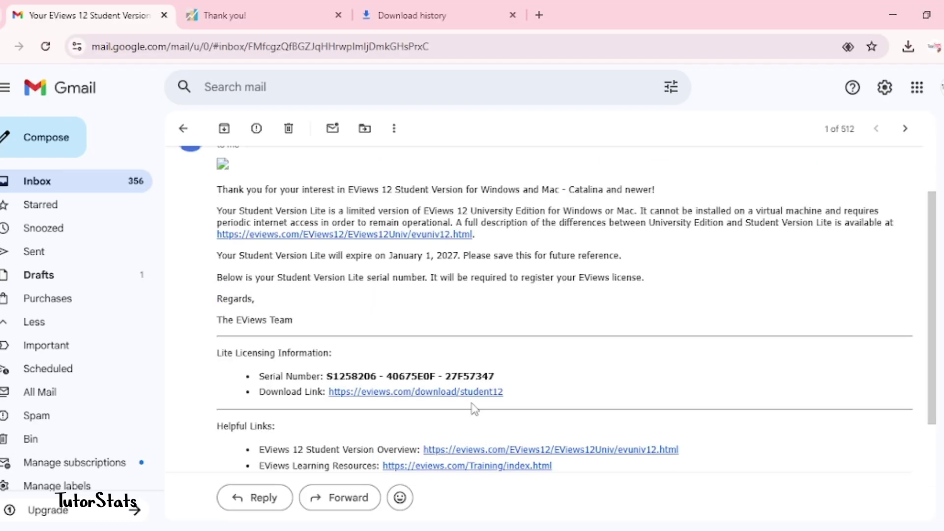
click(471, 393)
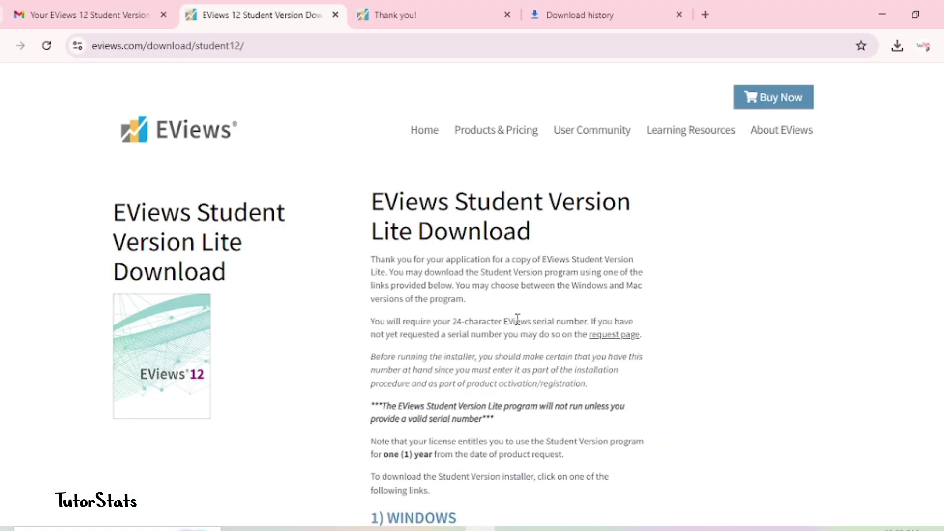
scroll(517, 317, down, 3)
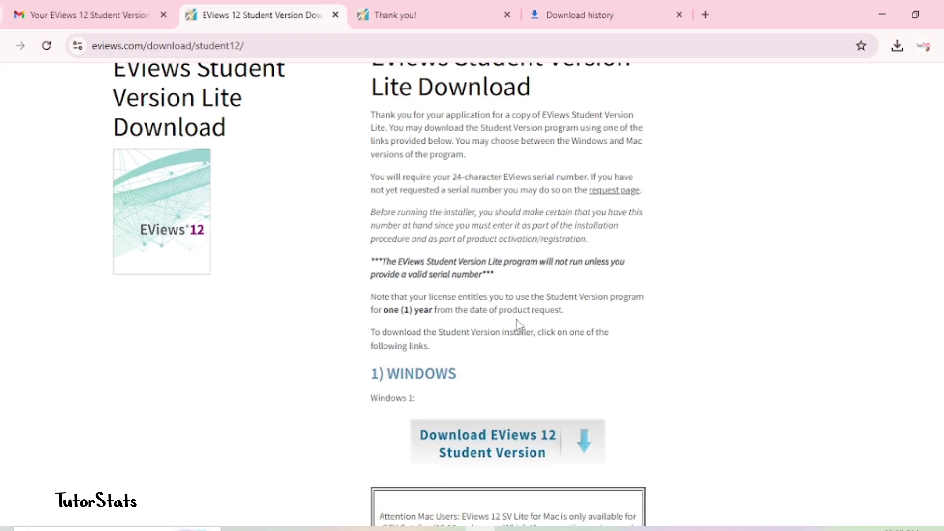
scroll(518, 325, down, 1)
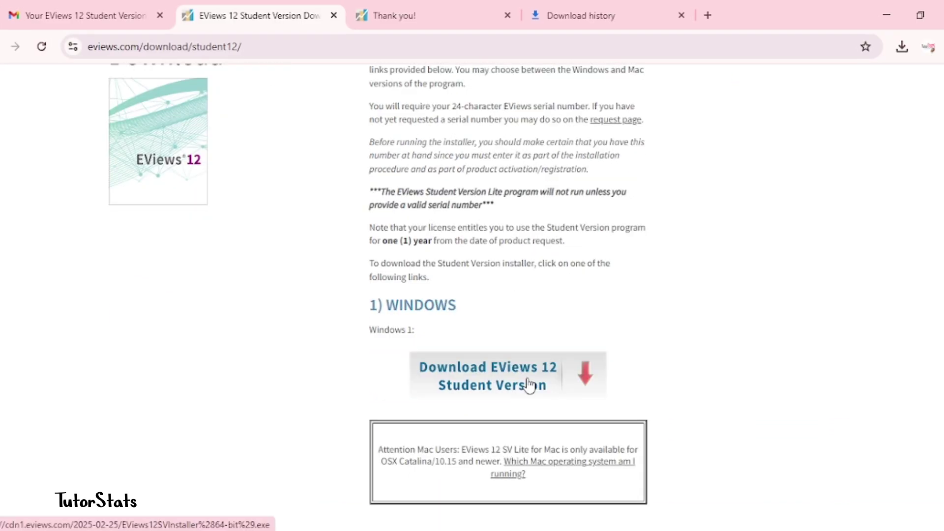
click(531, 385)
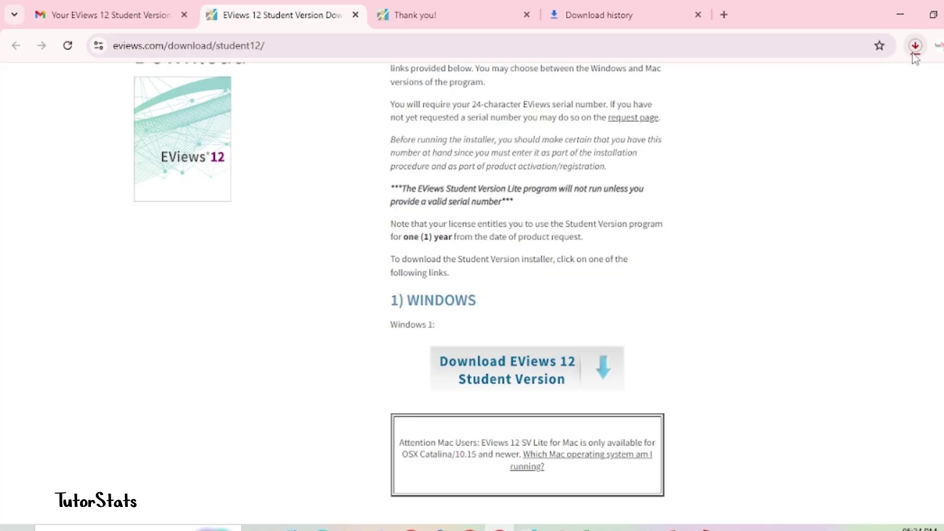
click(913, 49)
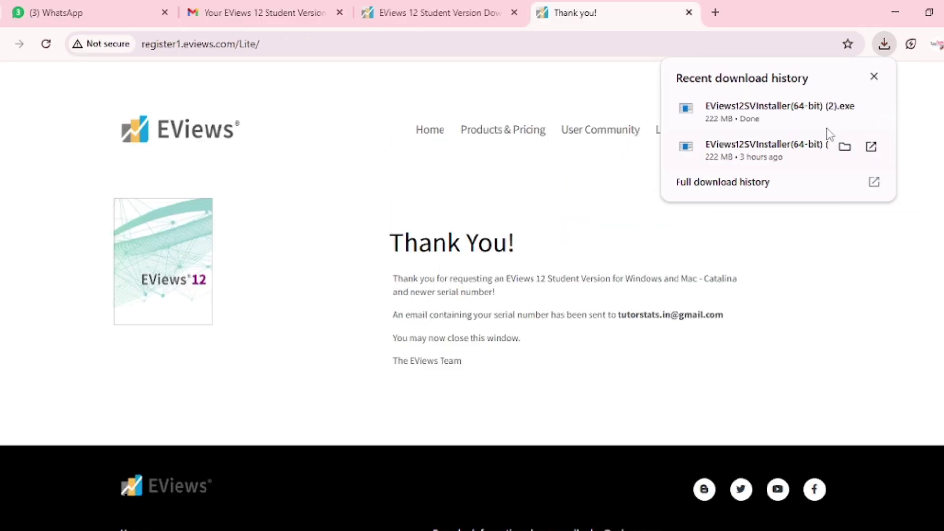
Step: Run the installer, accept the licence terms and keep the default C:\Program Files\EViews 12 SV folder
click(780, 110)
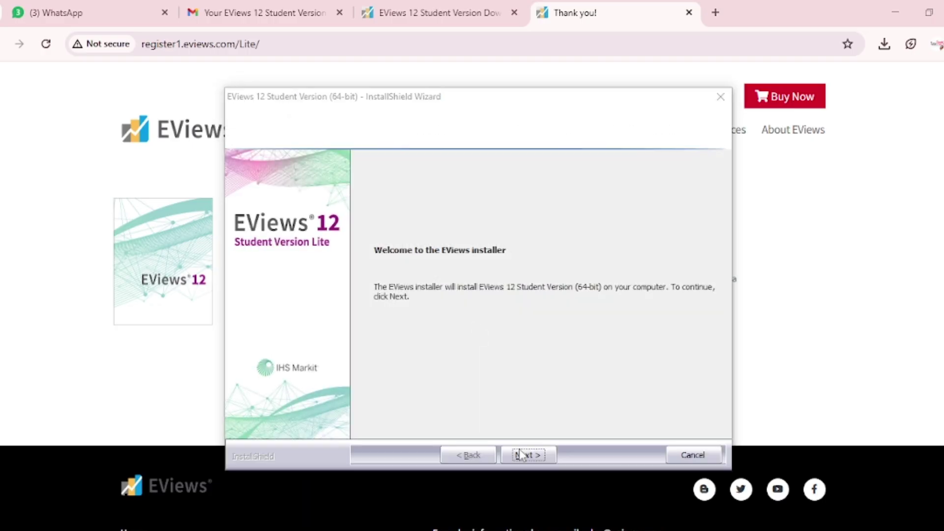
click(522, 454)
click(379, 388)
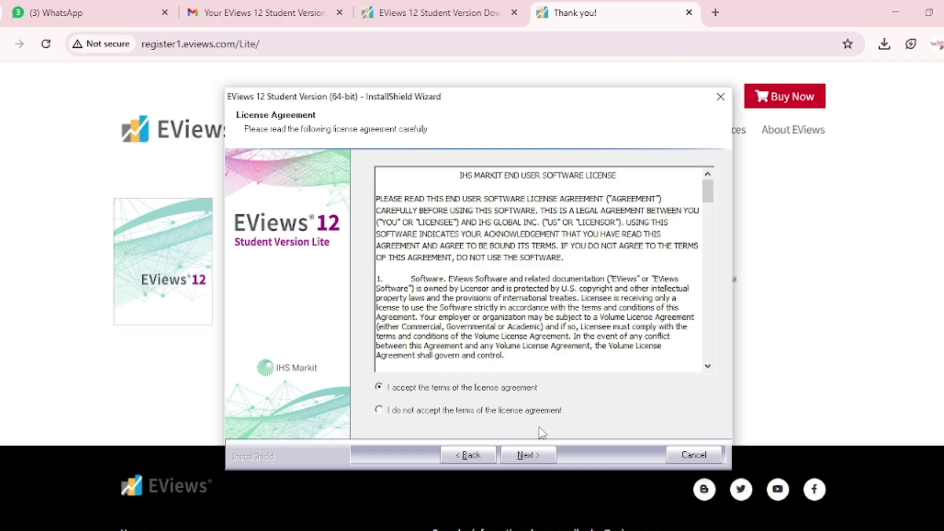
click(536, 456)
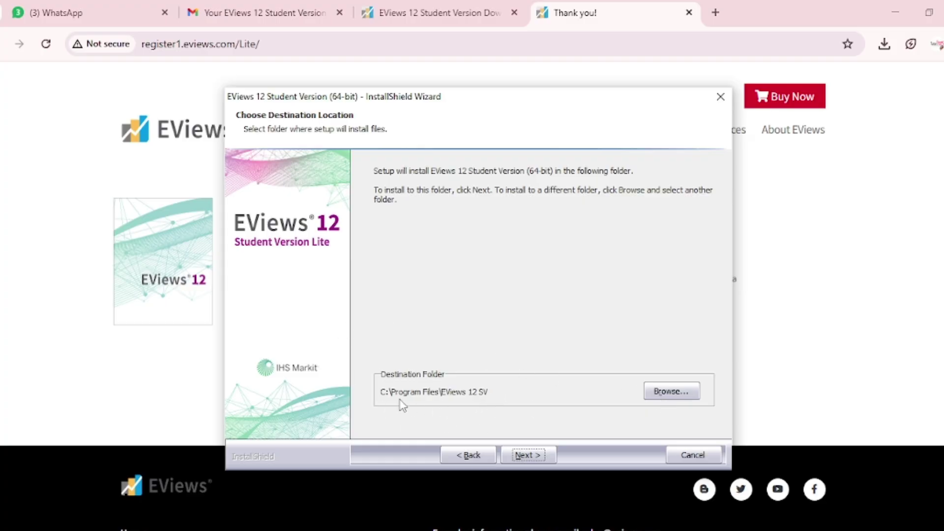
click(528, 453)
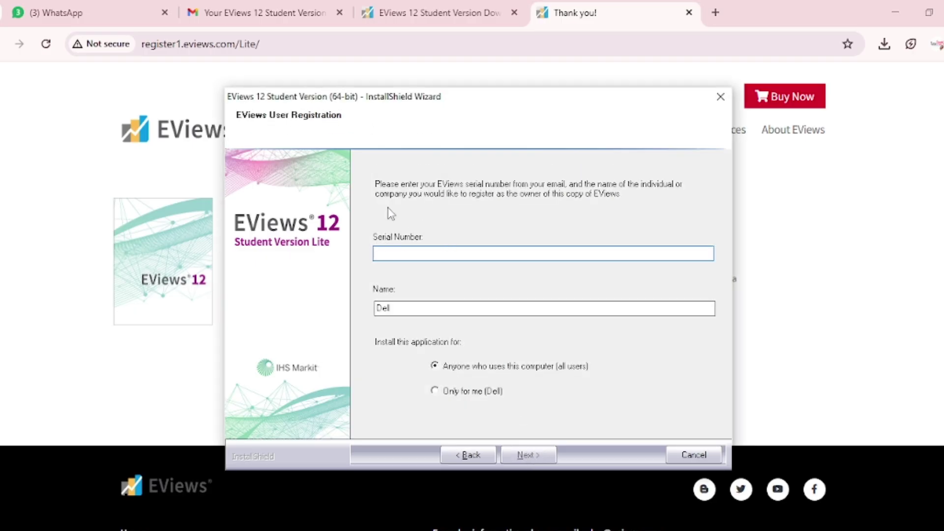
Step: Copy the serial number from the licence email into the installer's User Registration page and continue
click(261, 7)
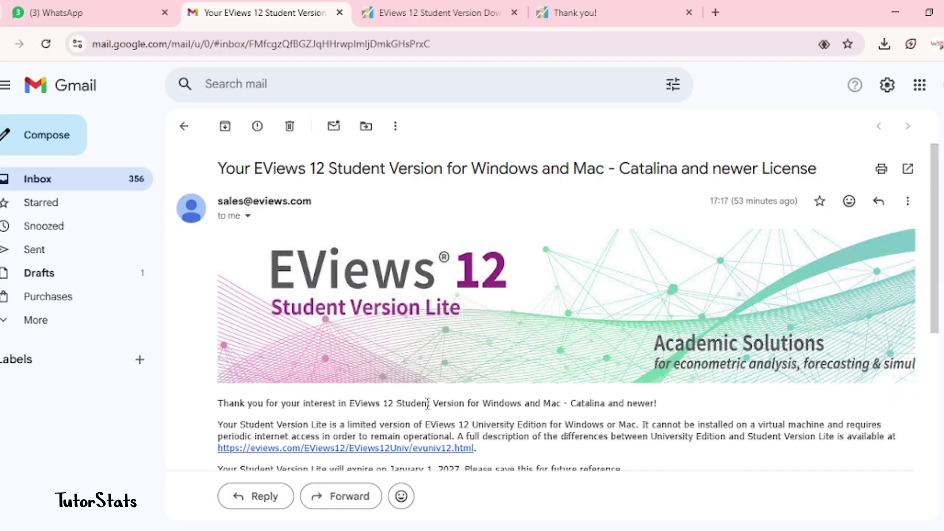
scroll(428, 400, down, 6)
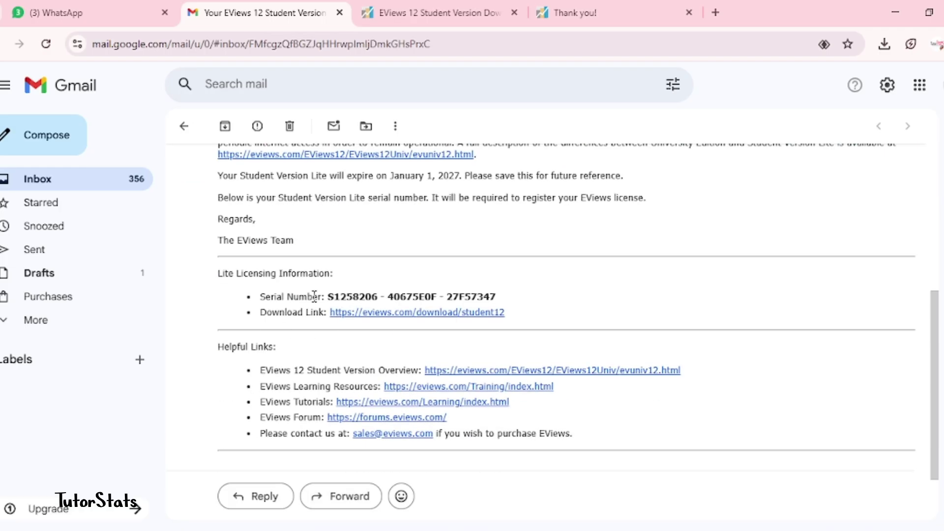
drag(328, 297, 495, 297)
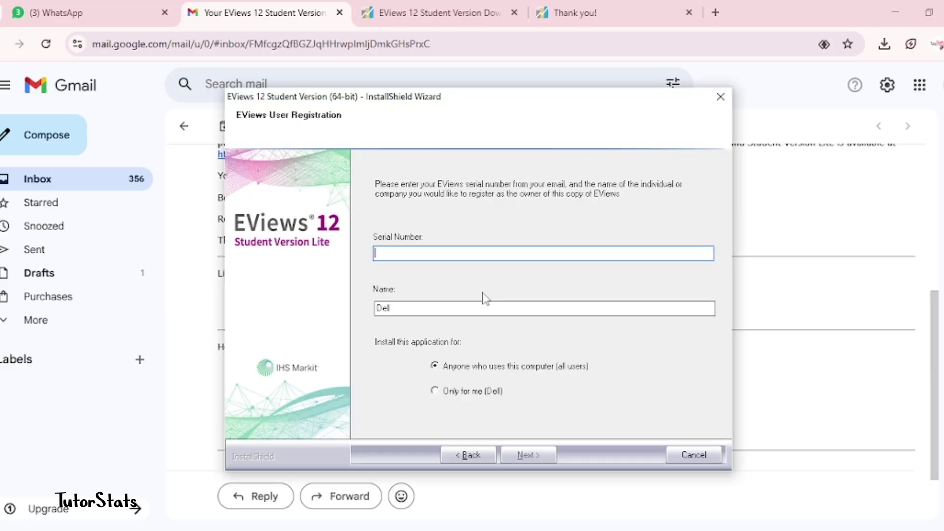
key(ctrl+v)
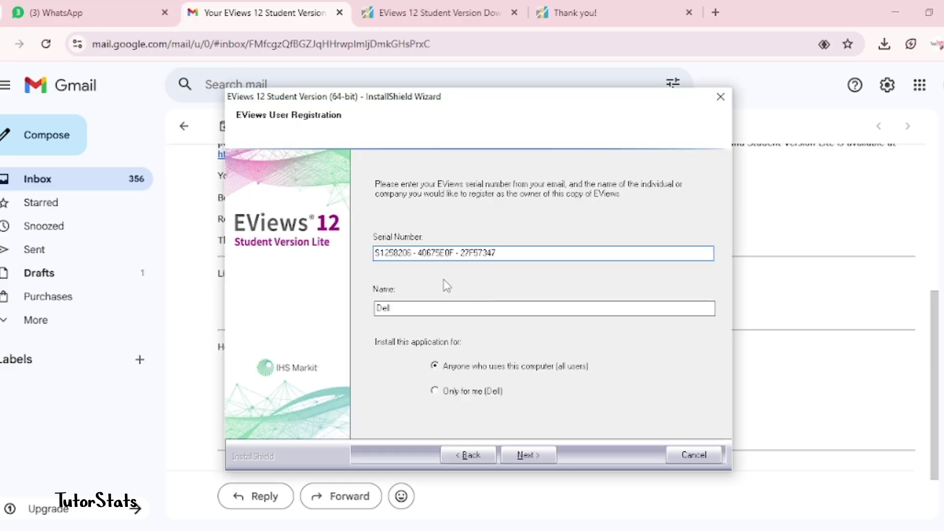
click(525, 455)
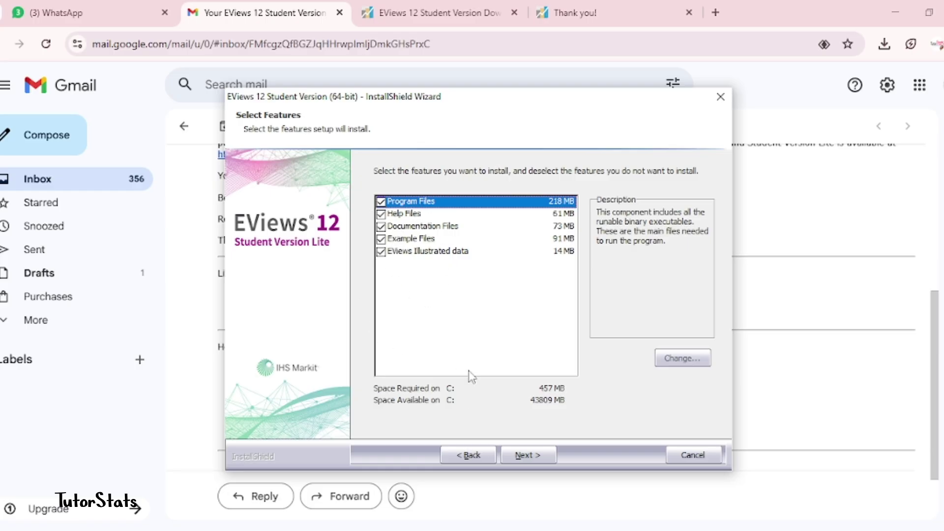
Step: Install all five features with the suggested program folder and automatic updates on
click(527, 454)
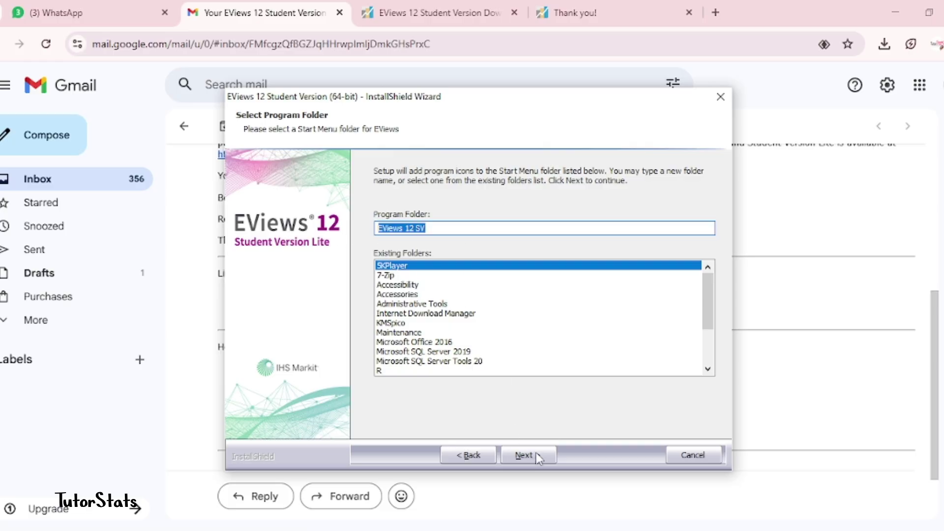
click(537, 455)
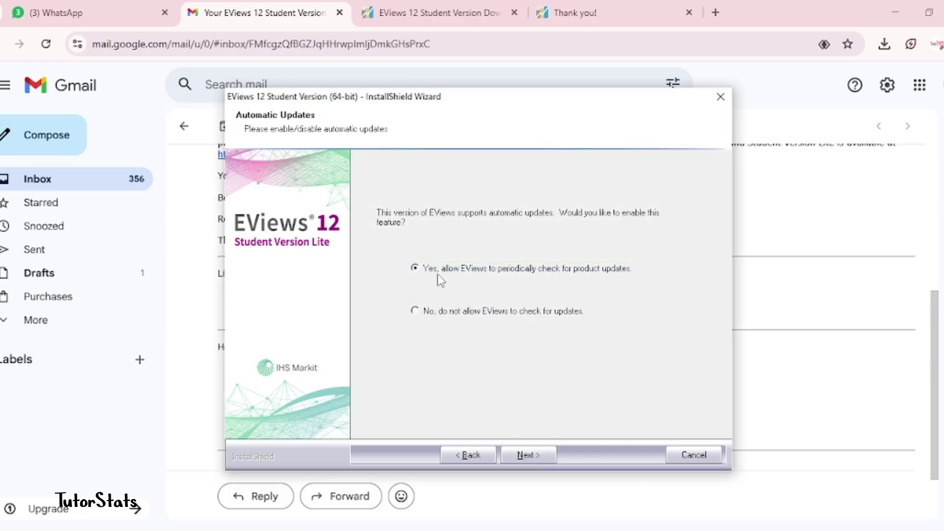
click(525, 455)
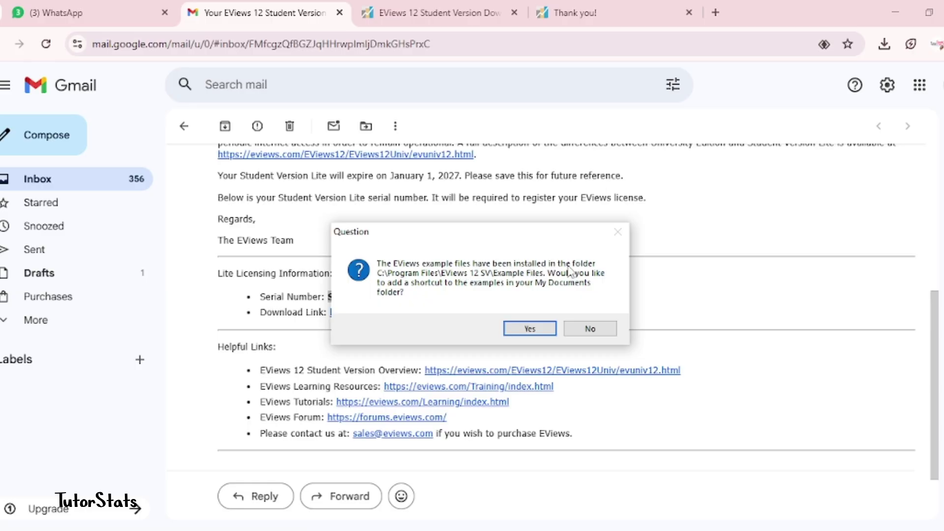
Step: Add the example-files shortcut and a desktop icon, then close the finished installer
click(529, 330)
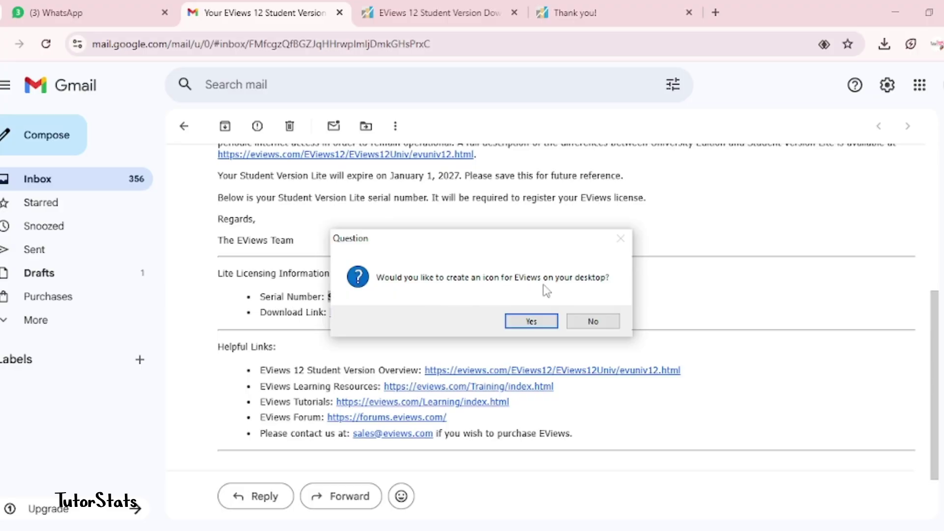
click(548, 320)
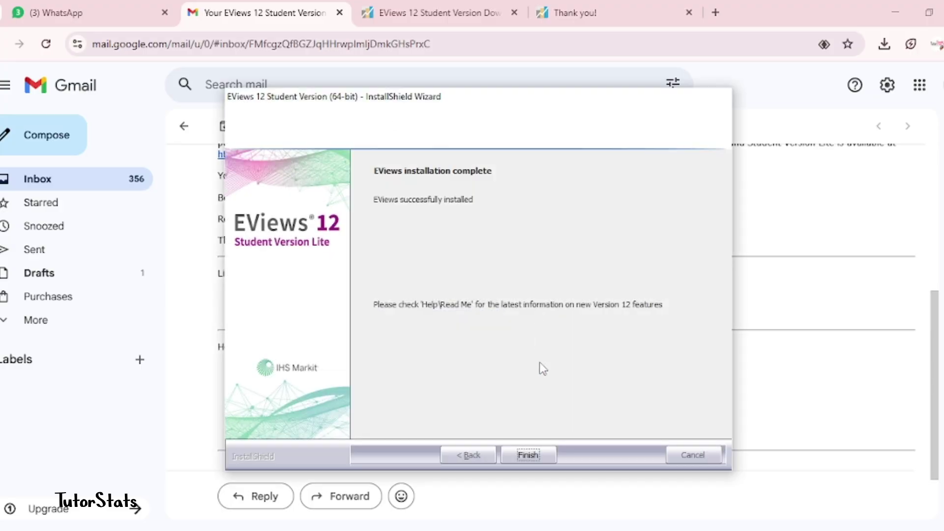
click(531, 462)
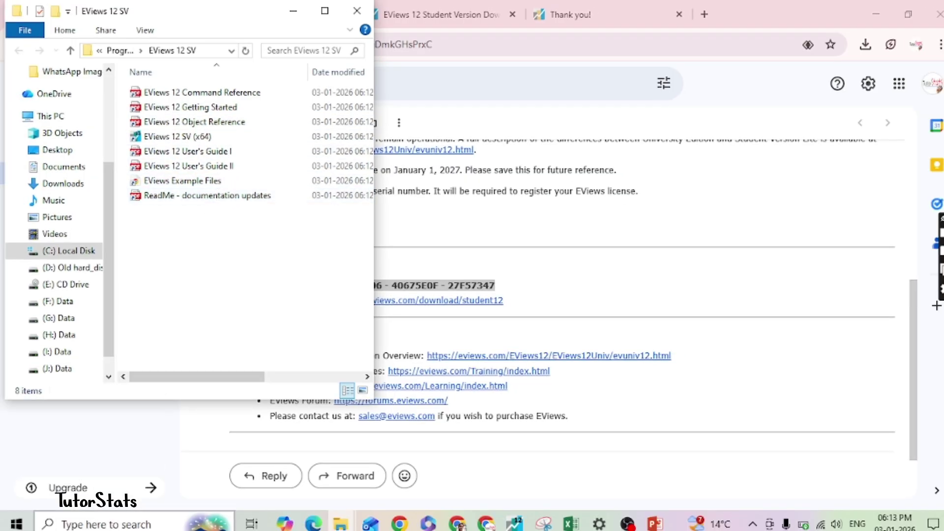
Step: Search Windows for 'eview' and launch EViews 12 SV (x64)
click(111, 525)
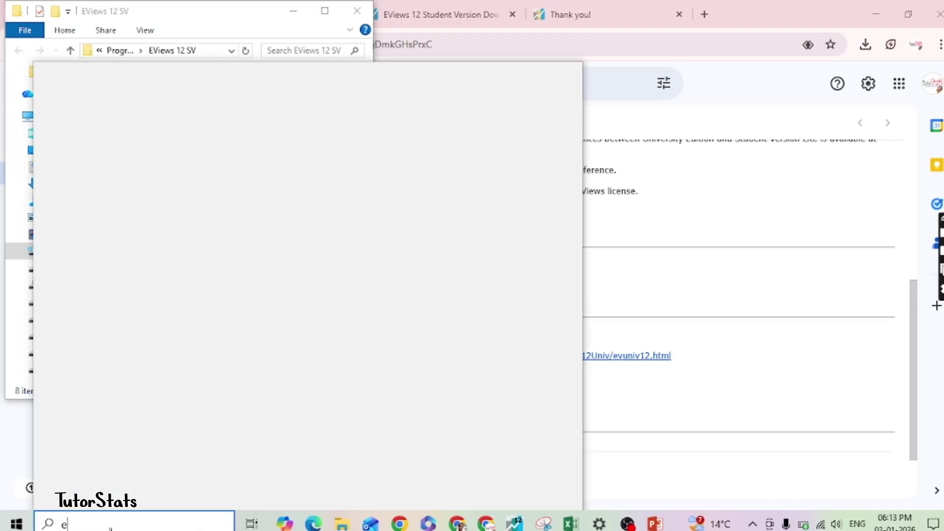
text(eview)
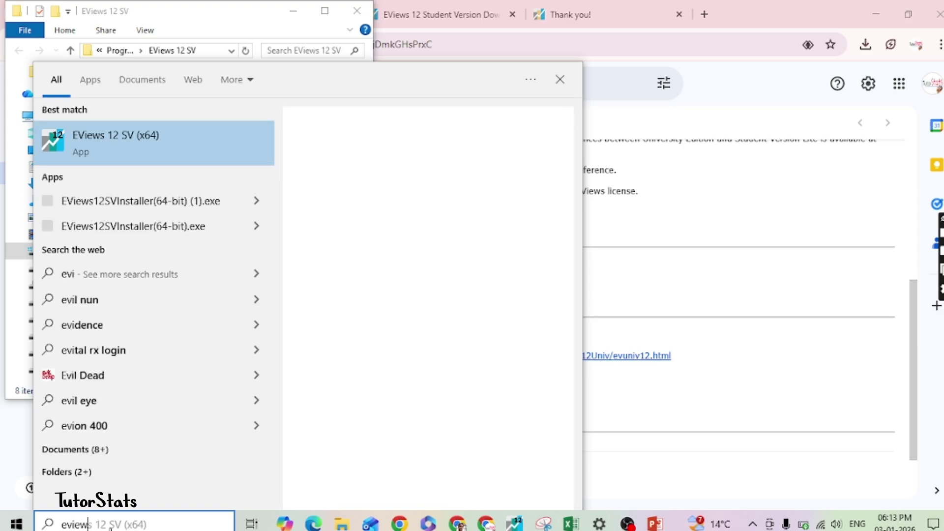
click(133, 153)
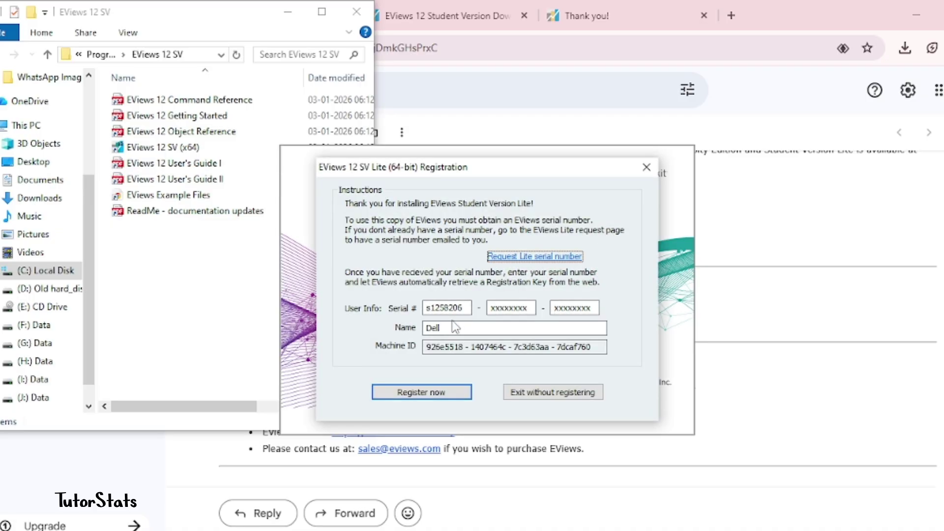
Step: Copy the first part of the serial number from the email into the first Serial # field
click(288, 12)
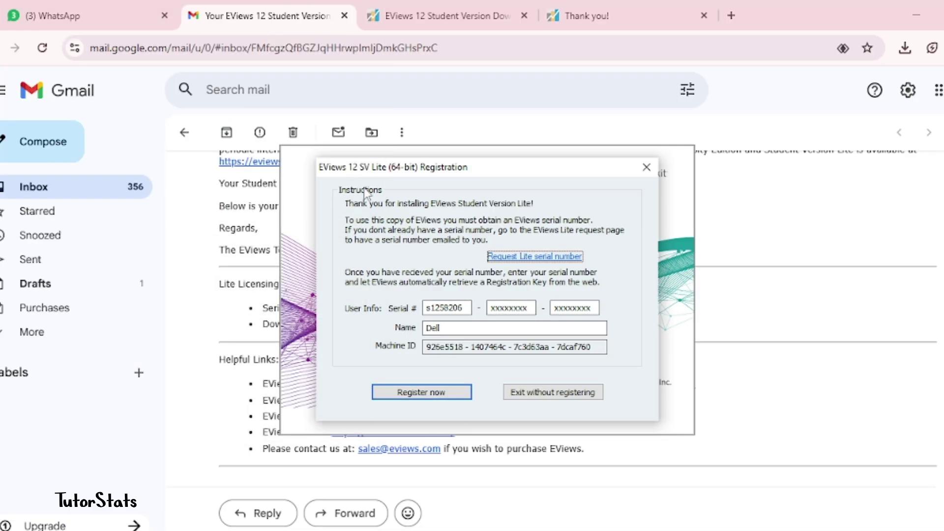
drag(512, 162, 899, 184)
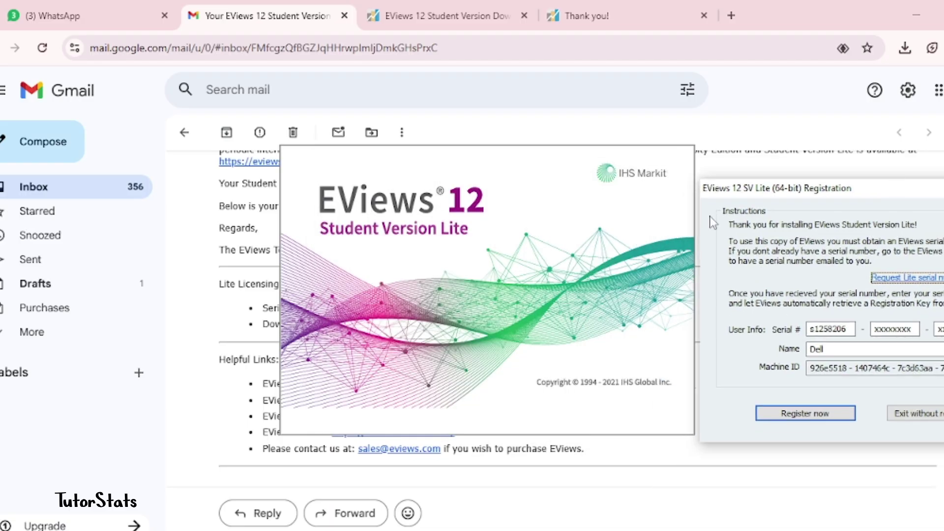
scroll(217, 204, down, 1)
scroll(217, 203, up, 4)
click(220, 177)
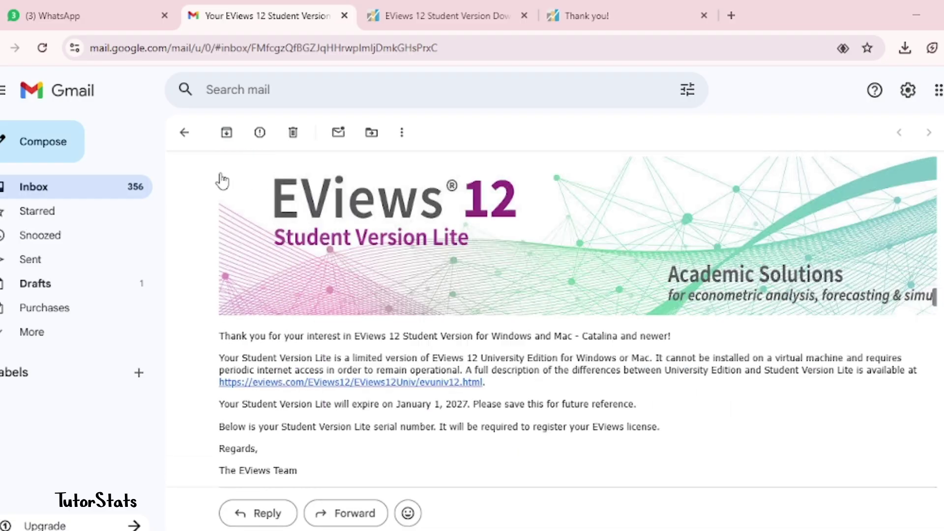
scroll(302, 342, down, 5)
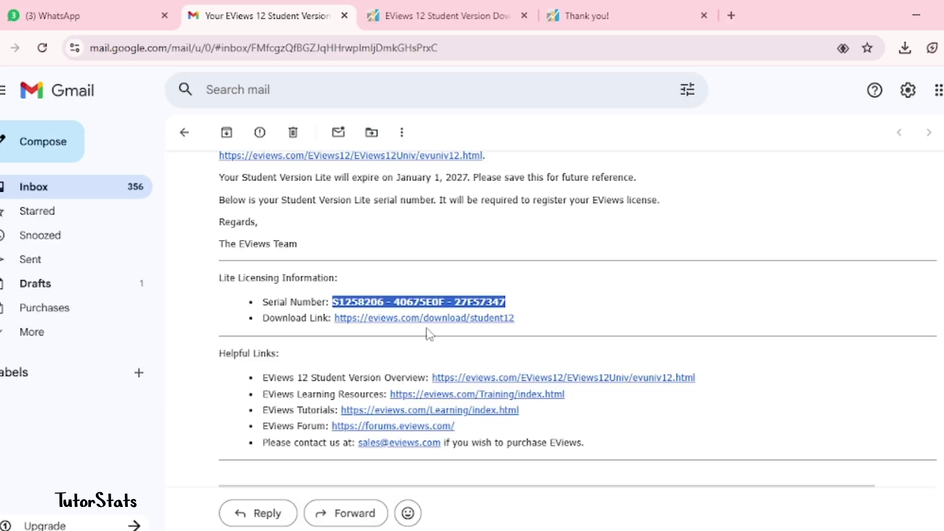
click(355, 297)
double_click(356, 295)
key(ctrl+c)
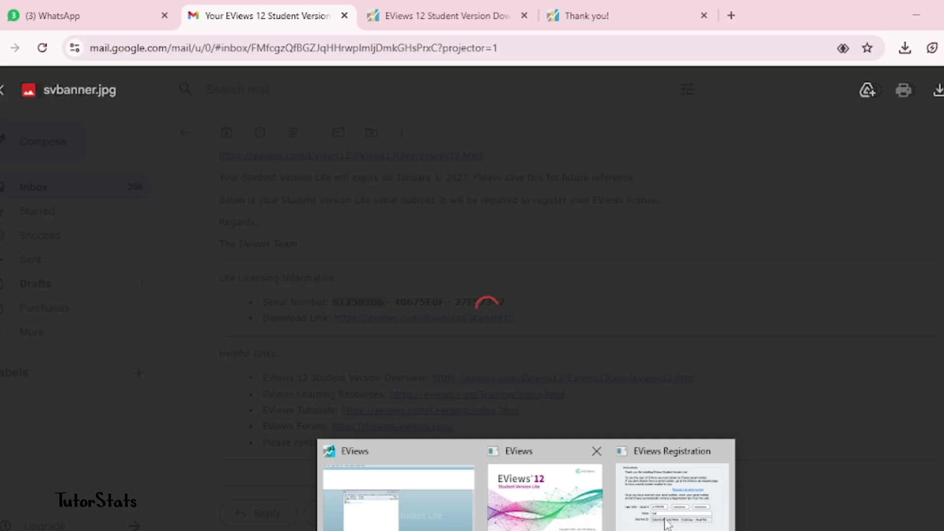
click(666, 498)
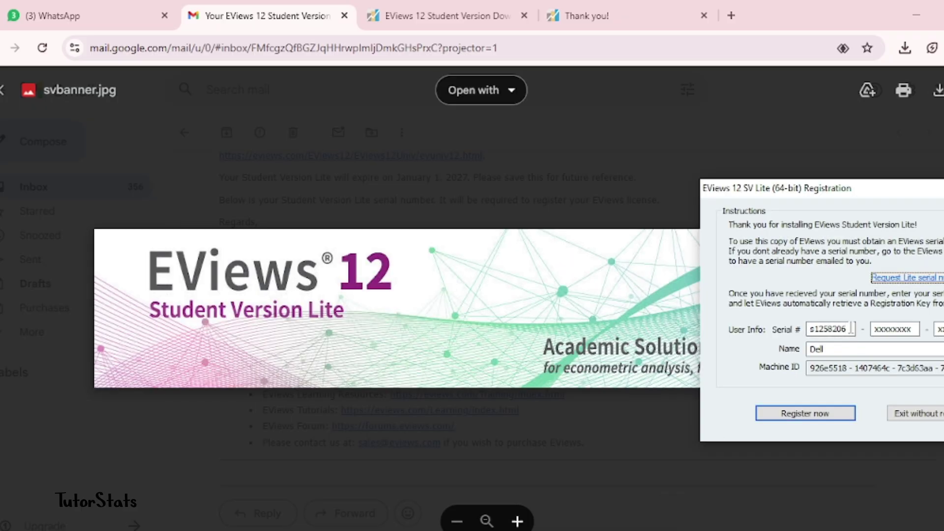
drag(854, 329, 791, 328)
key(BackSpace)
key(ctrl+v)
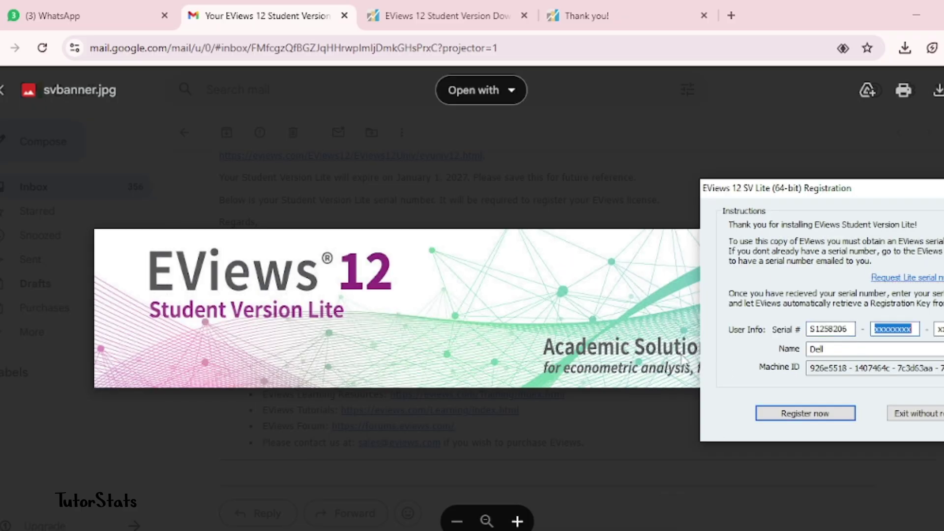
Step: Enter the second part of the serial number into the second Serial # field
click(448, 15)
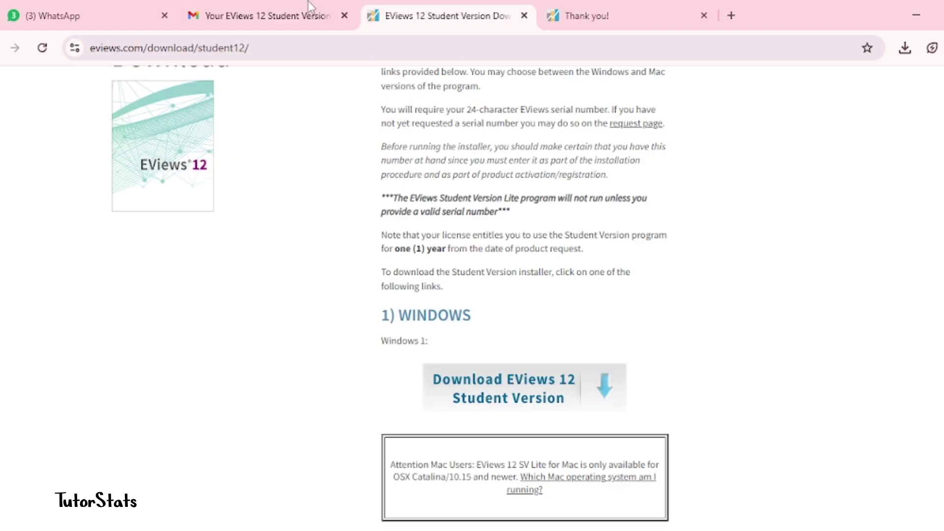
click(238, 16)
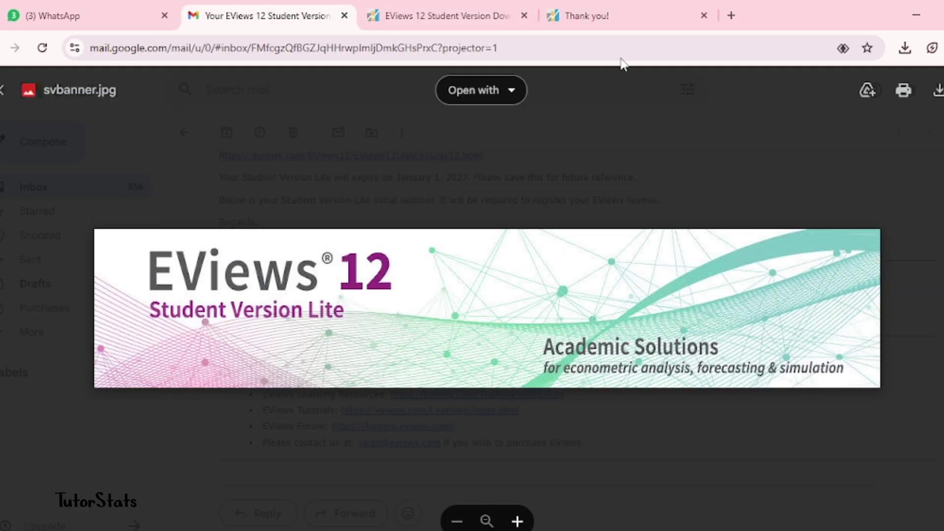
click(3, 91)
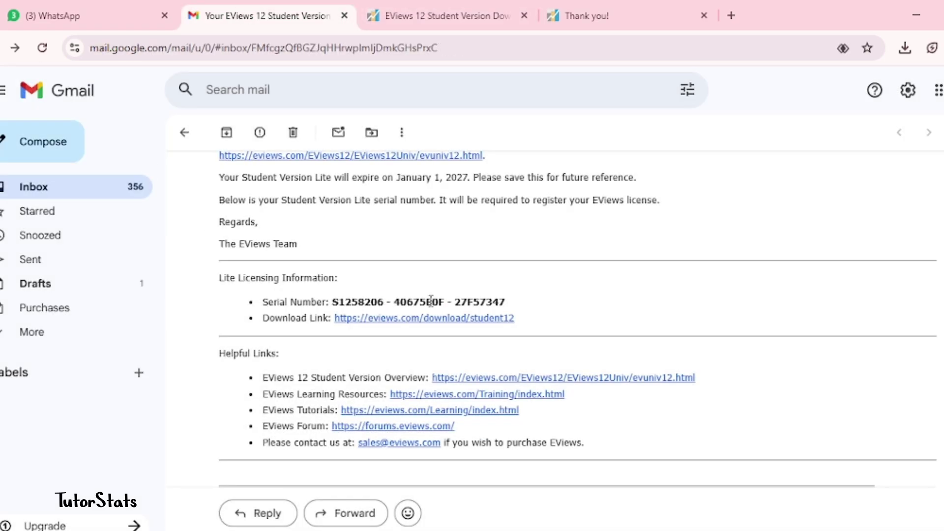
double_click(430, 302)
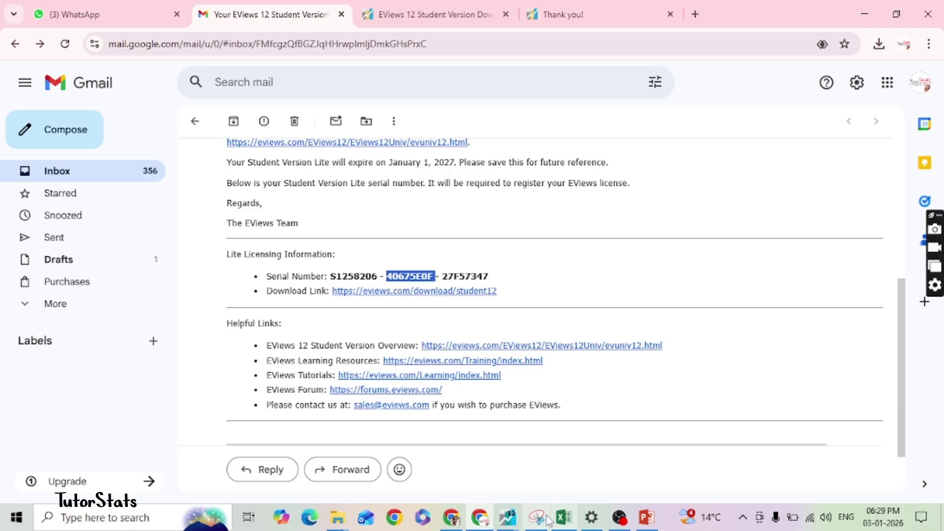
mouse_move(509, 523)
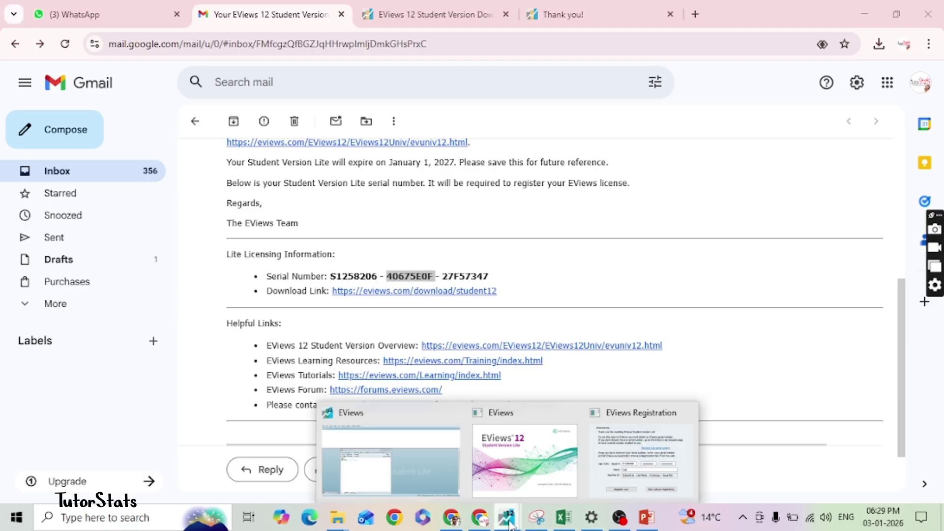
click(635, 472)
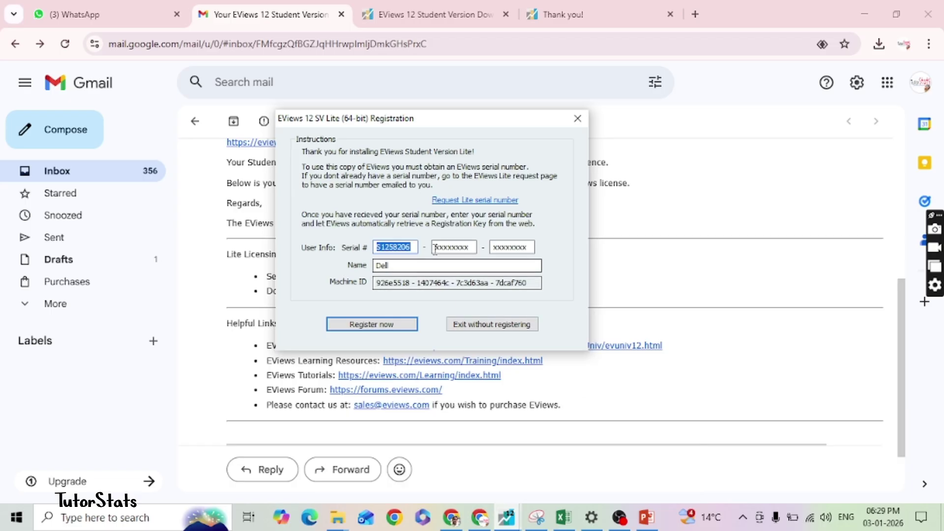
click(452, 247)
double_click(451, 247)
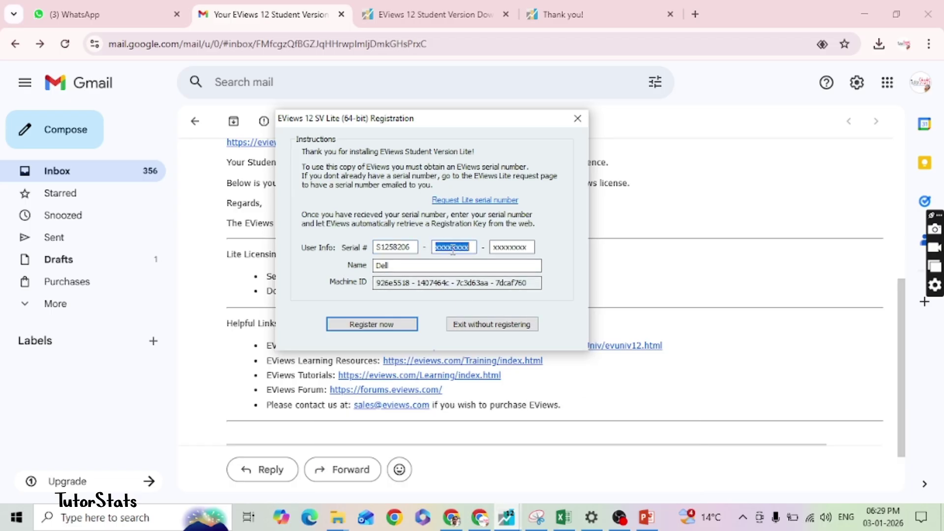
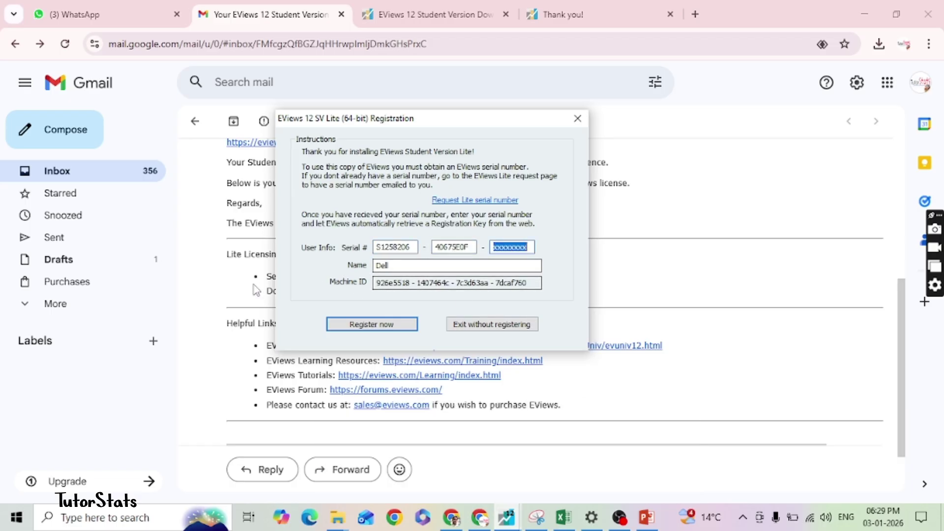
Step: Paste the last serial part into the third field and register EViews
key(alt+Tab)
double_click(471, 276)
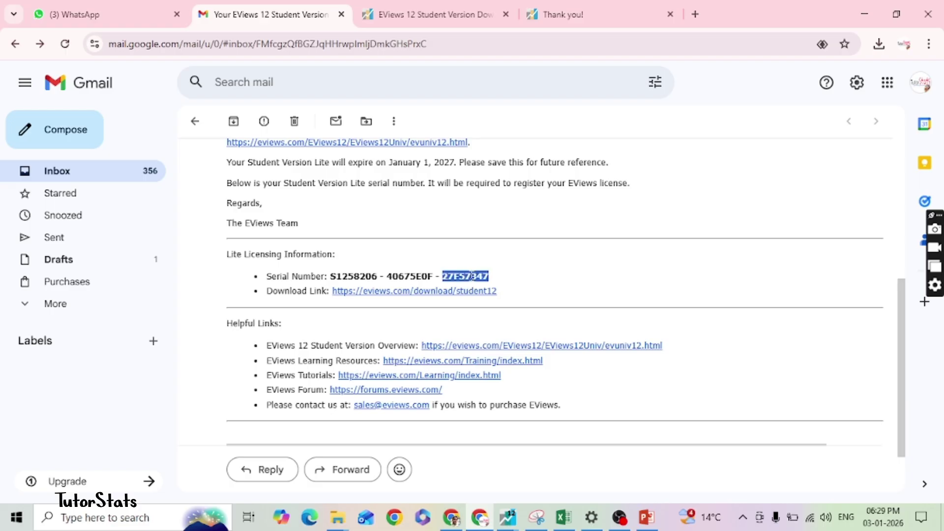
key(ctrl+c)
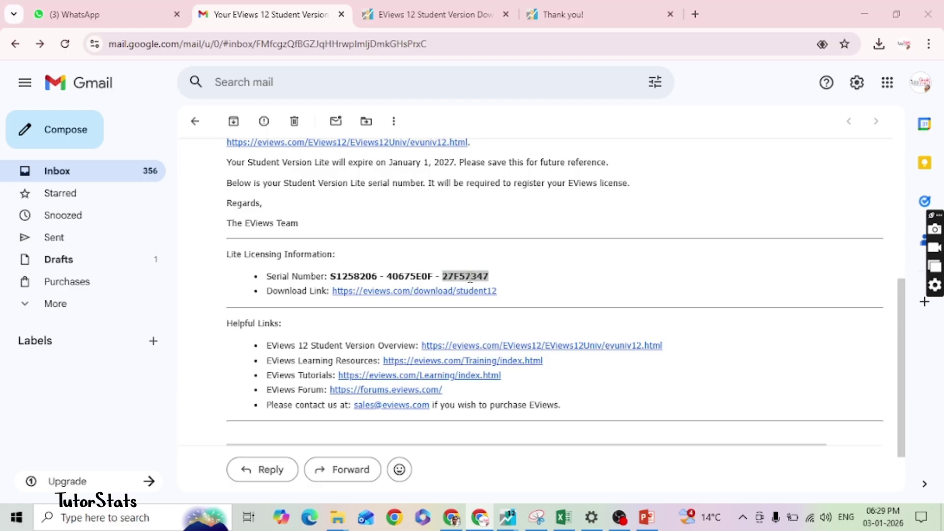
key(alt+Tab)
key(ctrl+v)
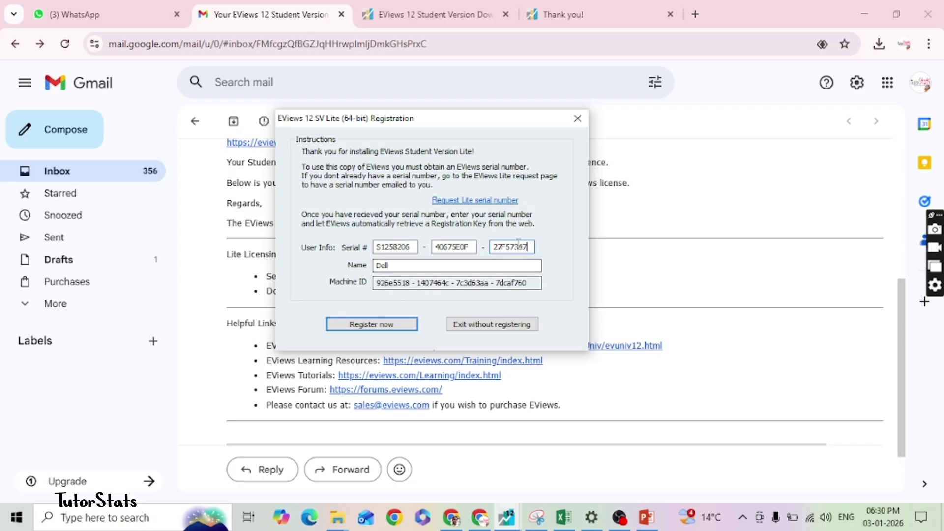
click(373, 324)
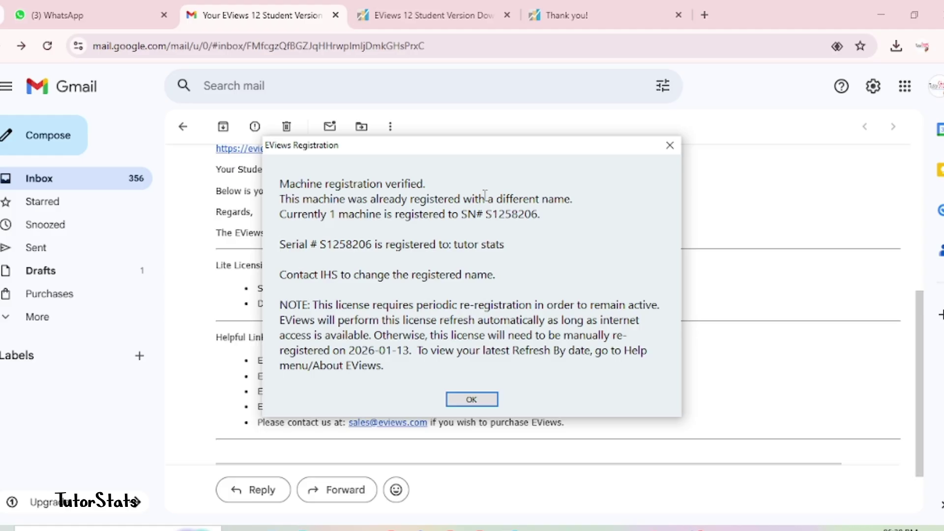
Step: Dismiss the Machine registration verified message and the Student Version Lite licence notice
click(491, 406)
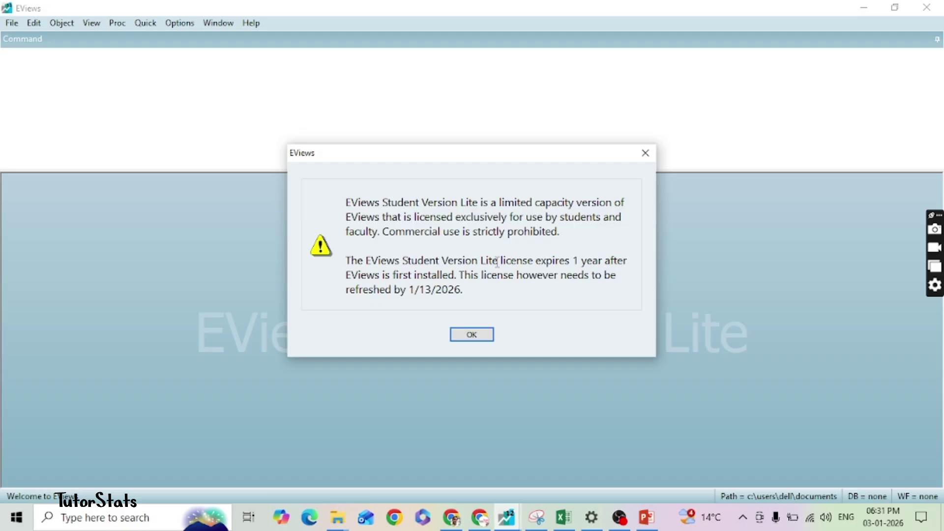
click(480, 337)
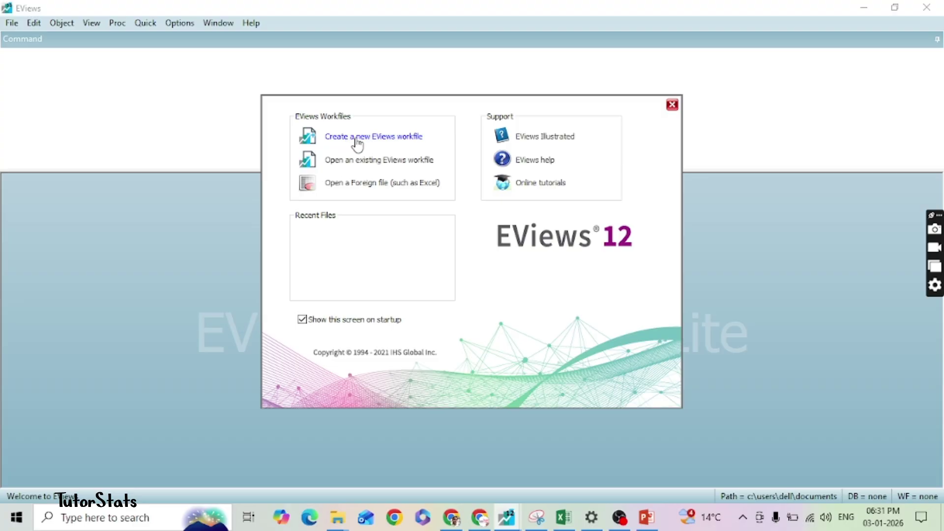
Step: Choose 'Create a new EViews workfile' from the startup screen
click(358, 137)
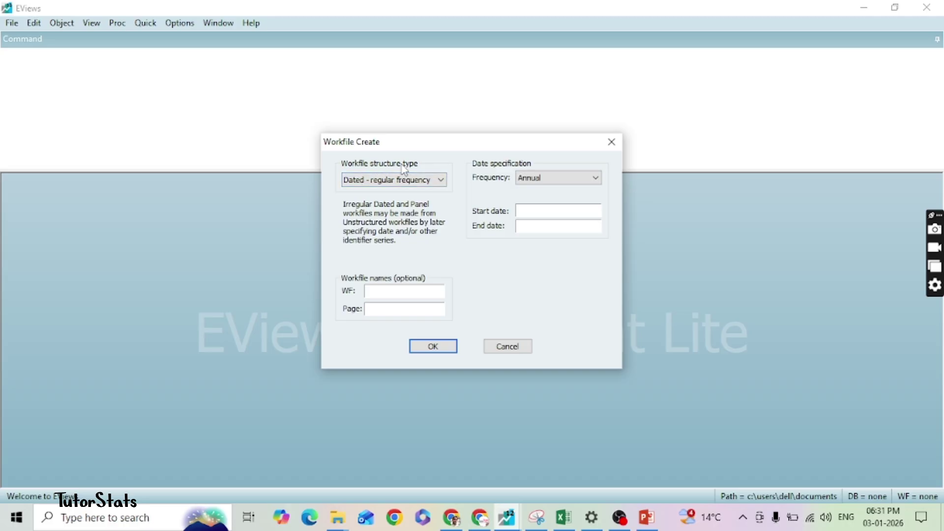
Step: Create a Dated regular-frequency Annual workfile from 2000 to 2025 named gdp_analysis
click(404, 180)
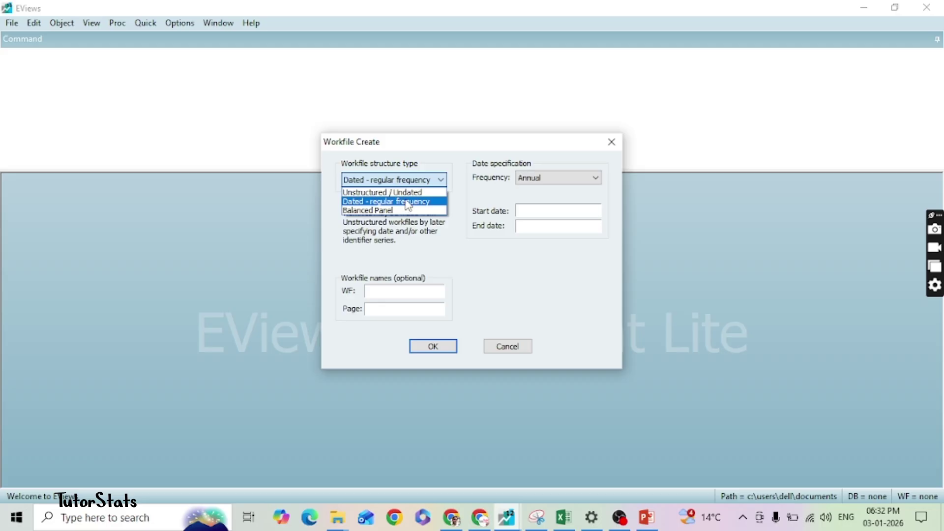
click(408, 202)
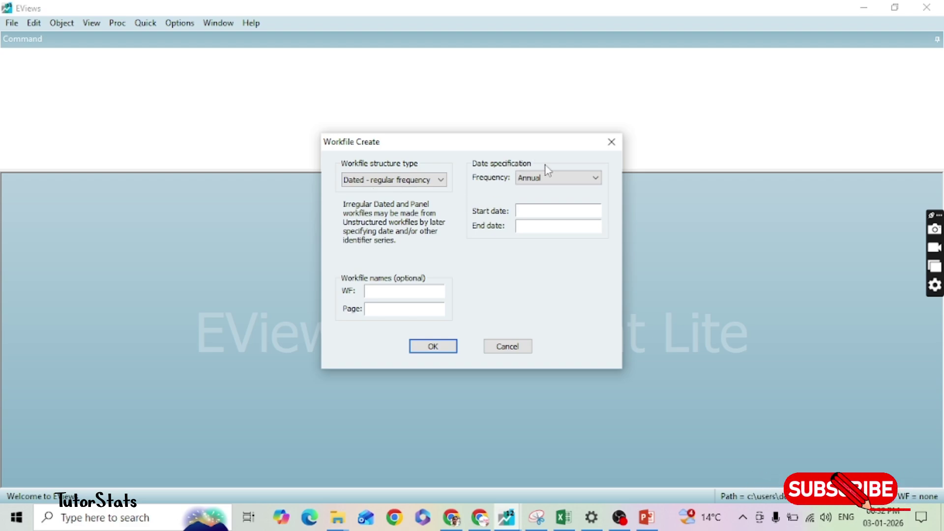
click(550, 180)
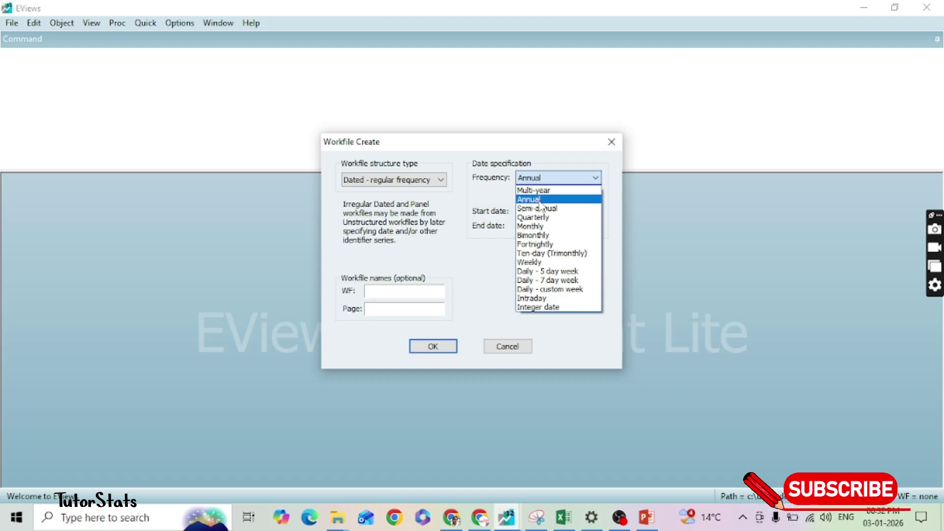
click(539, 201)
click(526, 210)
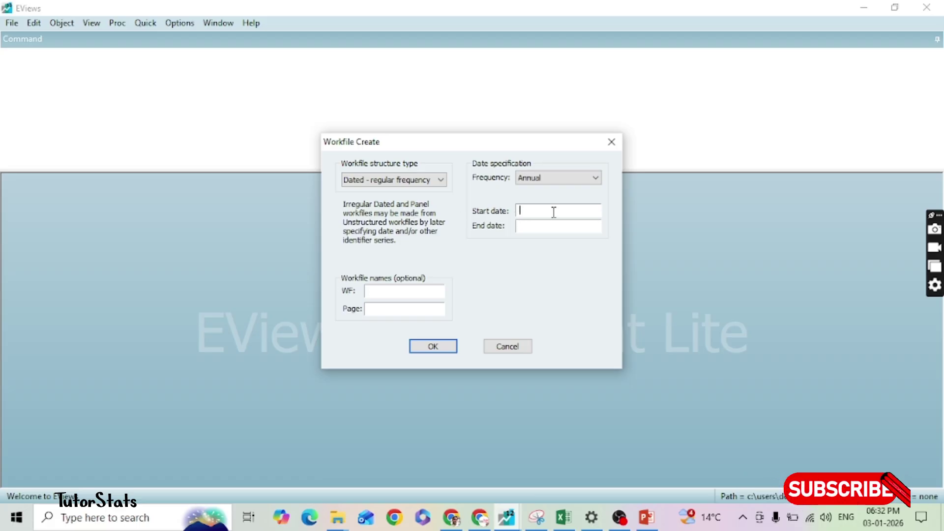
text(2000)
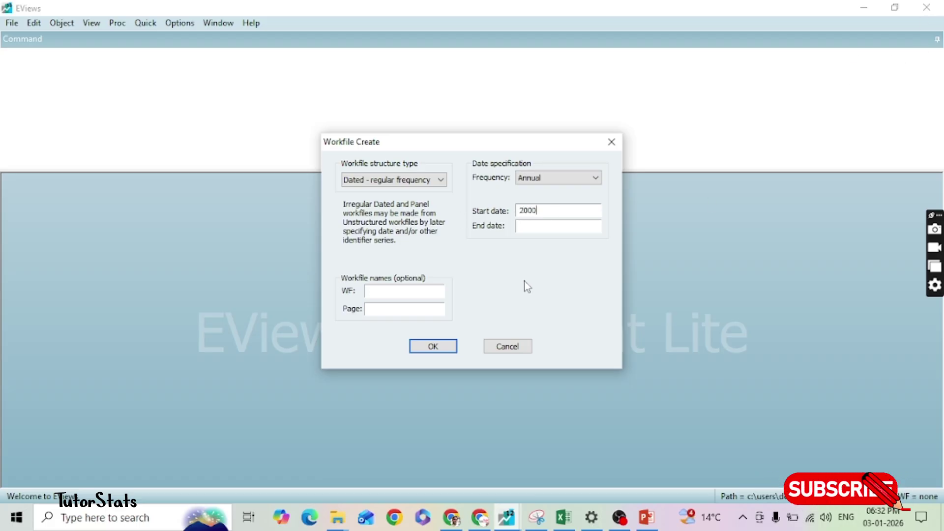
key(Tab)
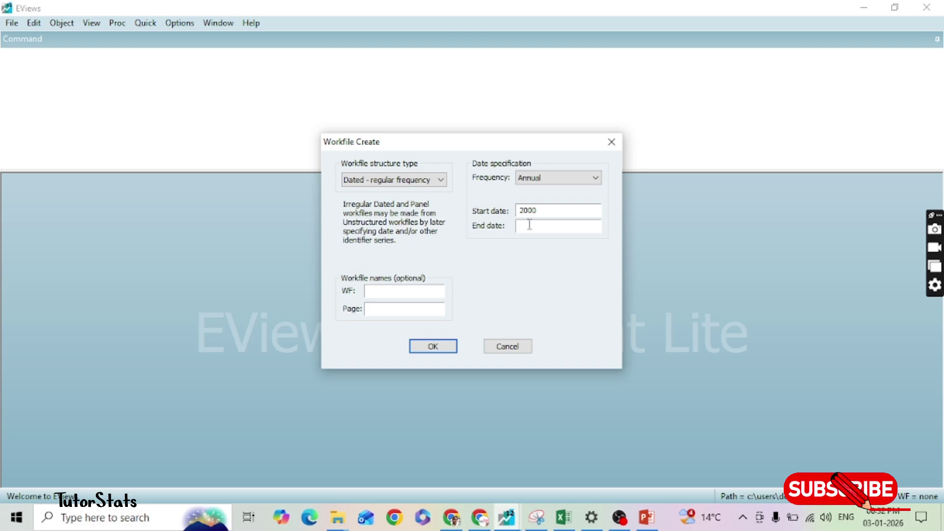
text(2025)
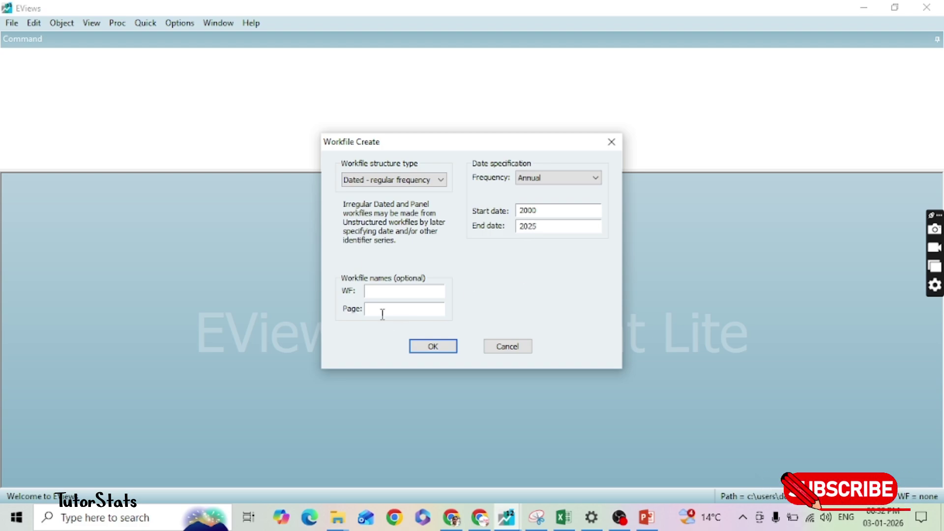
click(417, 290)
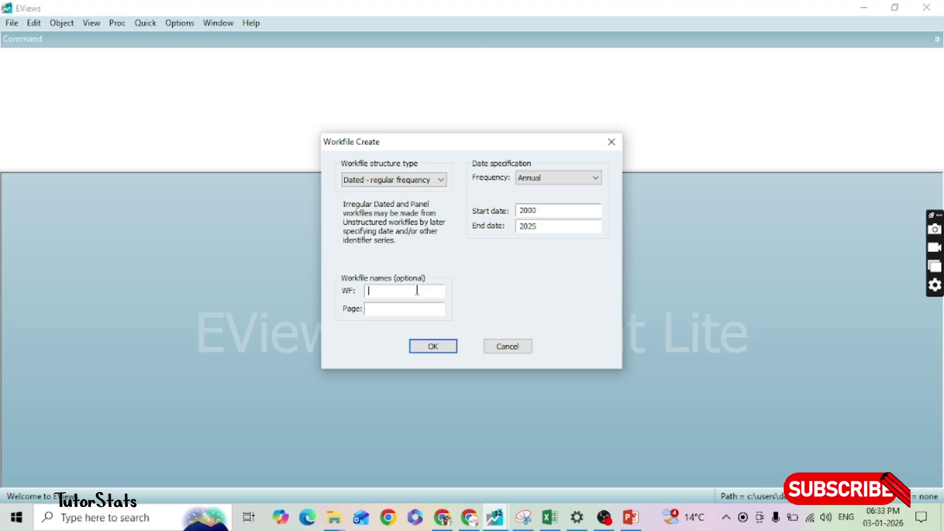
text(gdp_analysis)
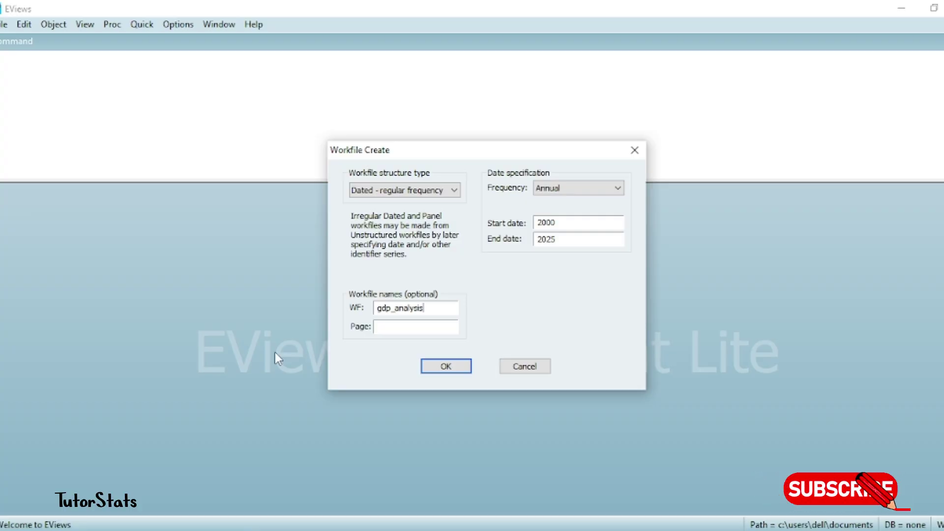
click(452, 371)
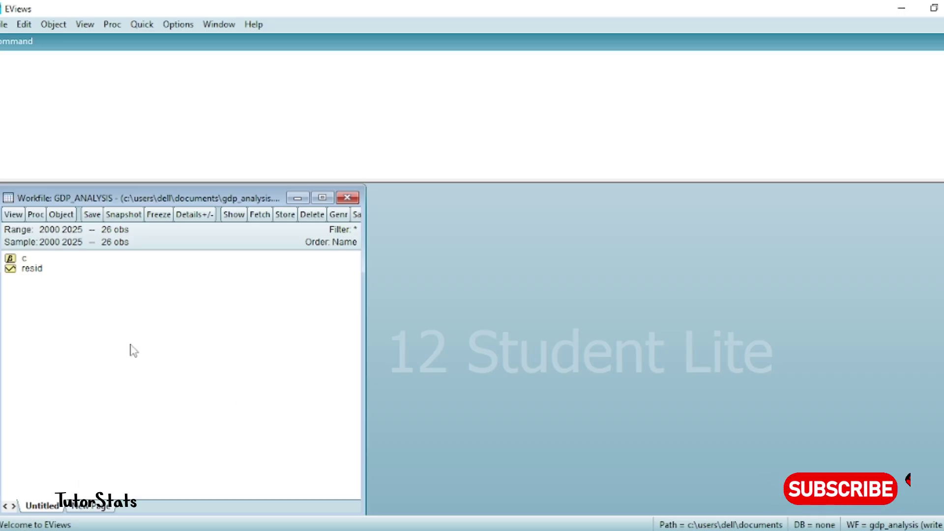
drag(162, 198, 249, 187)
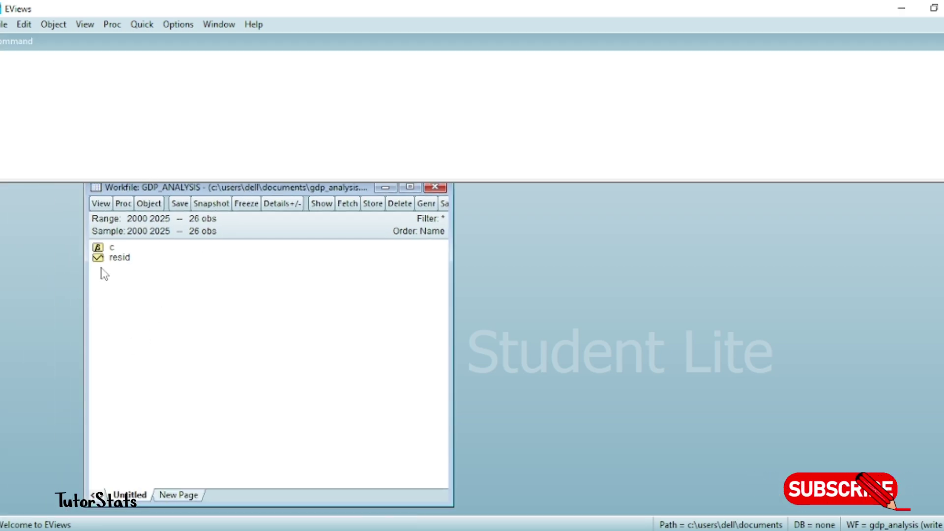
click(113, 249)
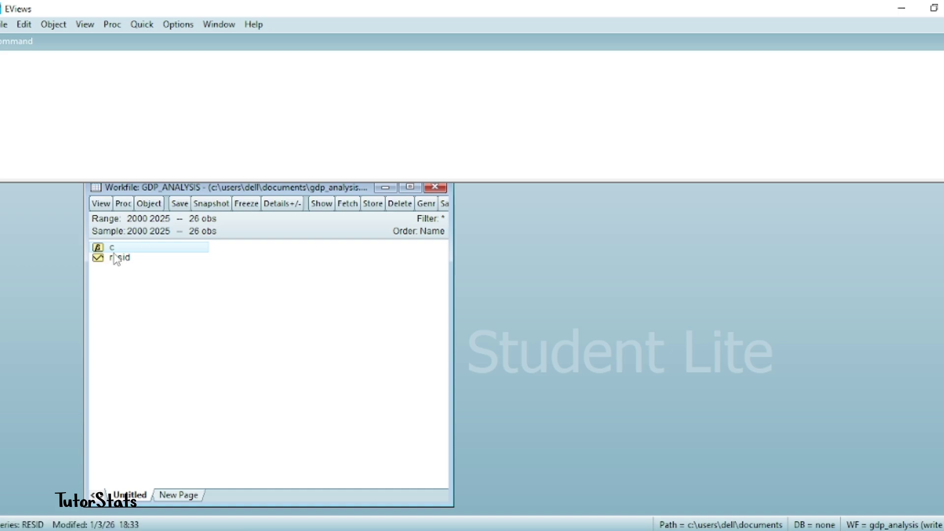
Step: Open the resid series and scroll through its yearly NA values
double_click(120, 259)
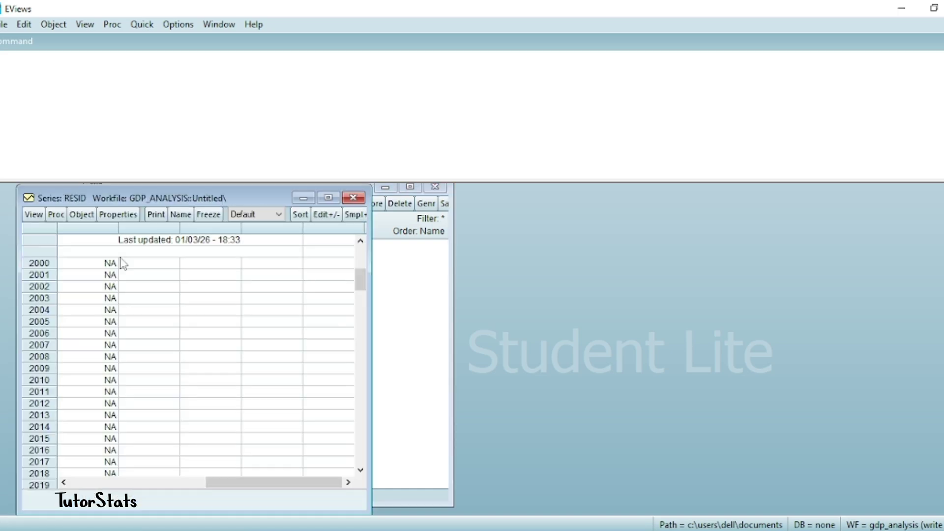
drag(237, 193, 384, 183)
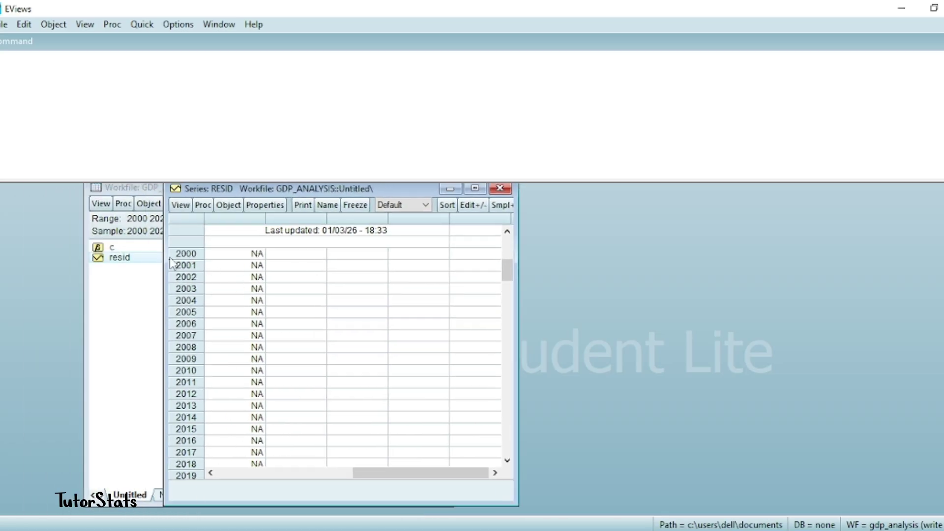
scroll(209, 287, down, 3)
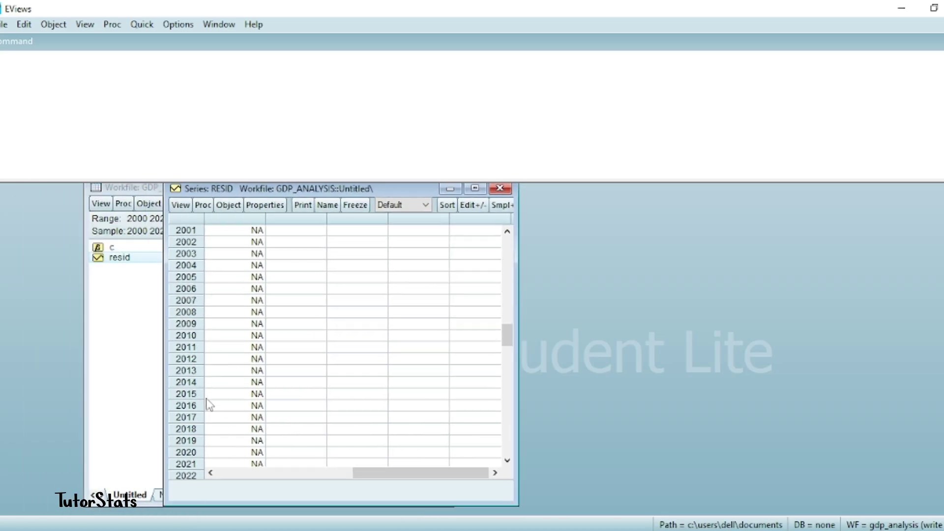
scroll(251, 393, up, 3)
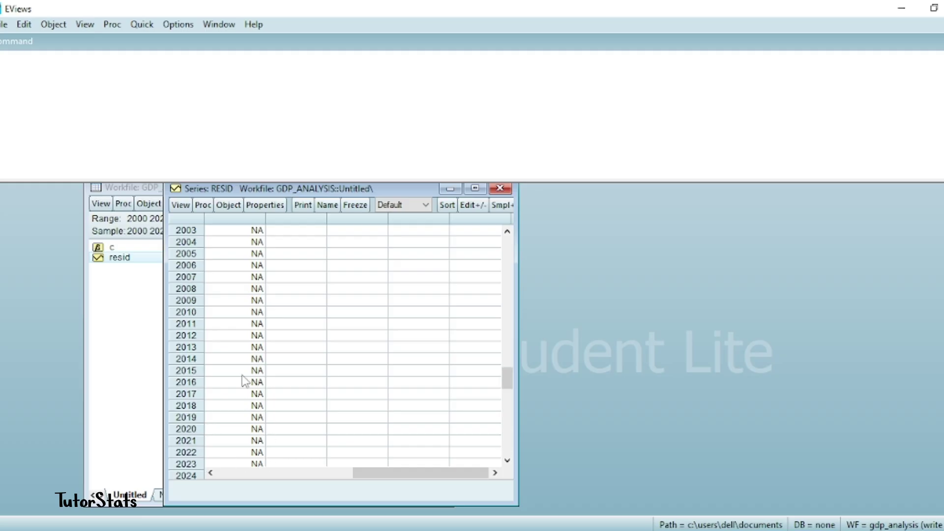